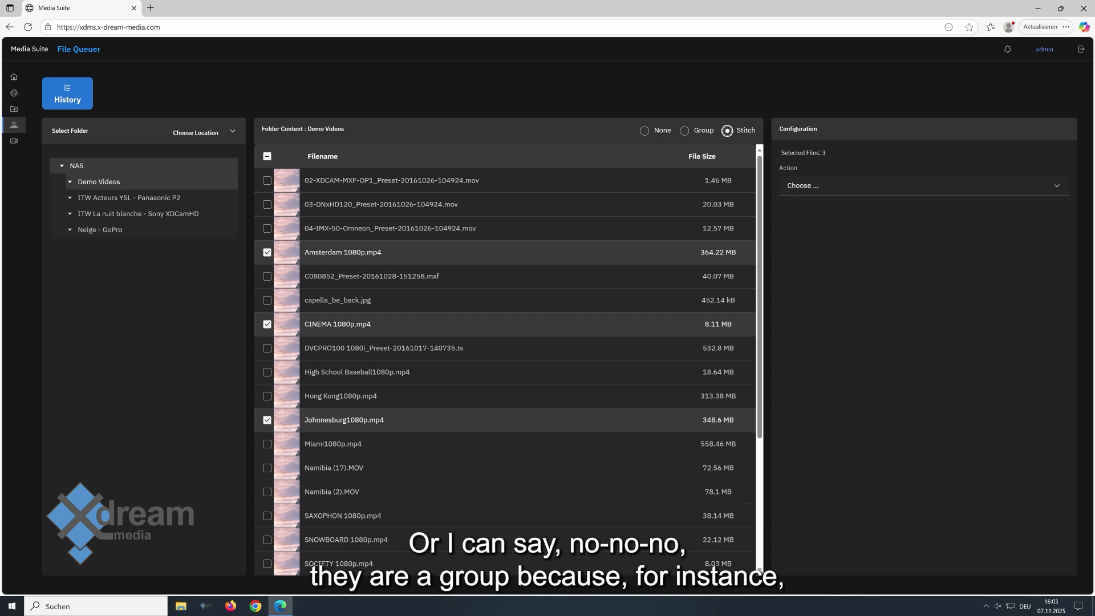
Set the file handling mode for the selected files to None.
click(684, 131)
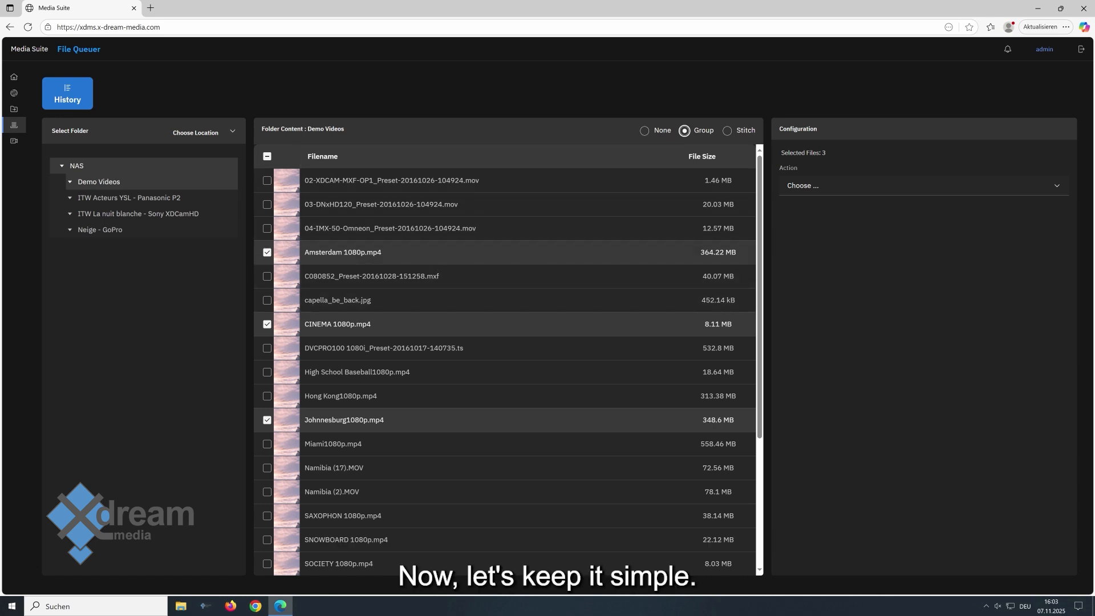
click(644, 130)
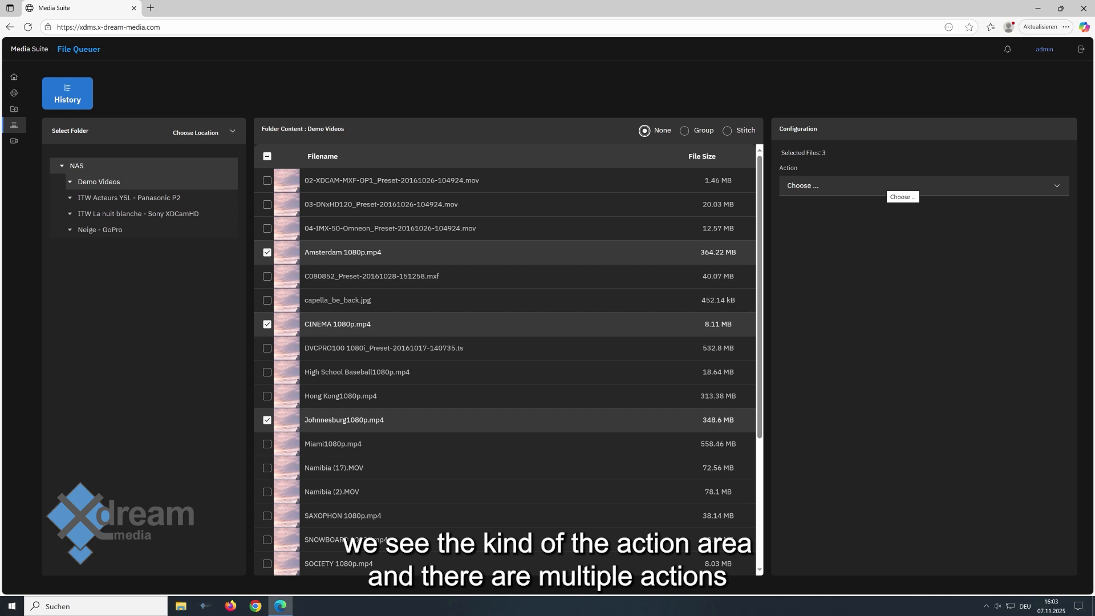
Choose Nablet MediaEngine as the action for the selected files.
click(892, 186)
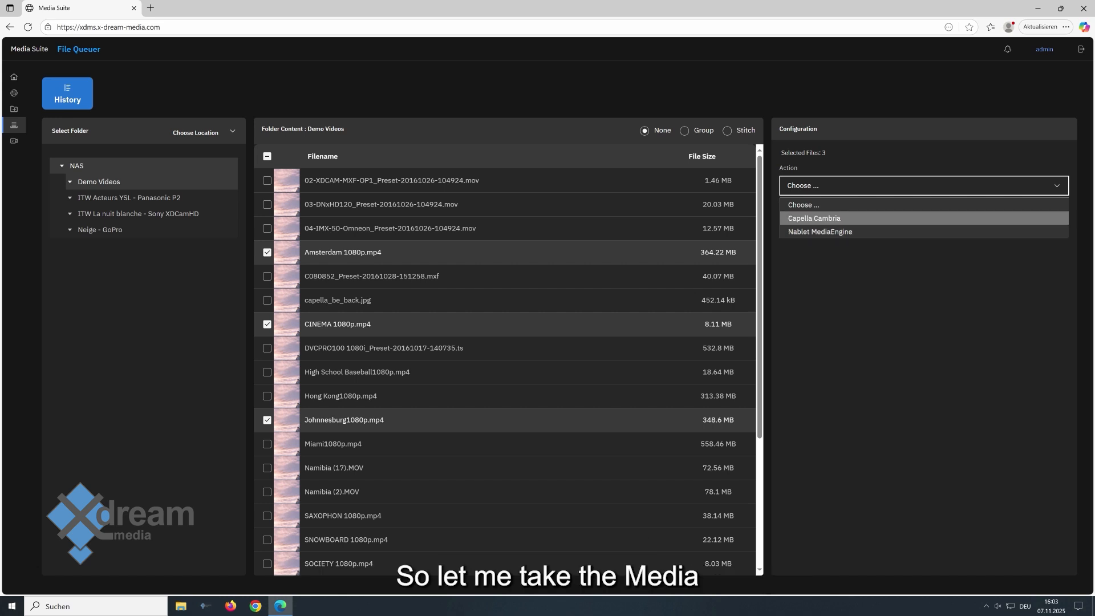
click(853, 231)
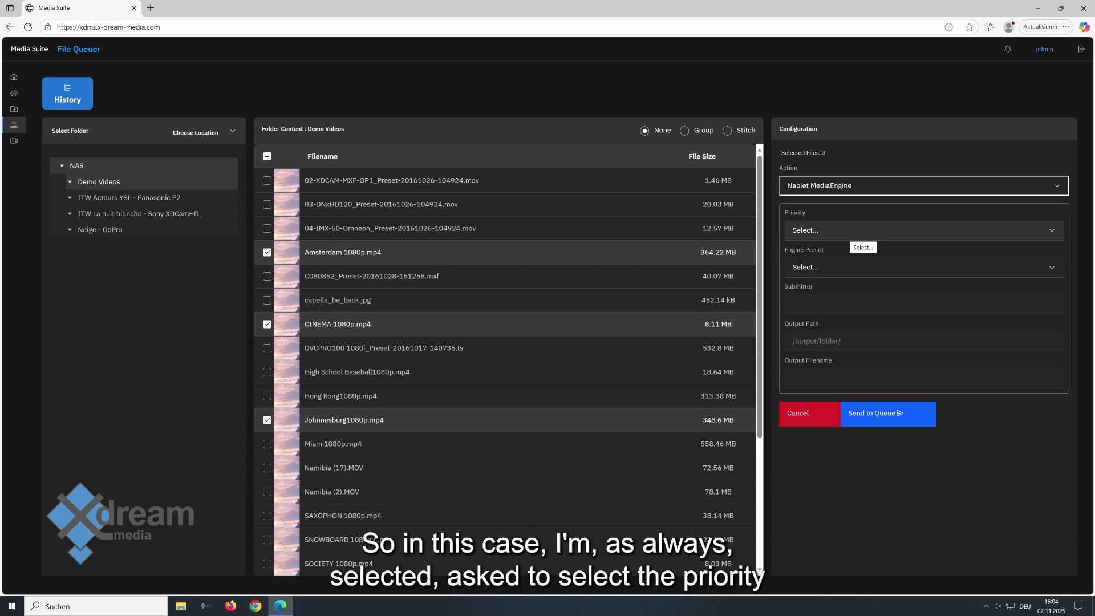
Set the priority to 5 and the engine preset to AVC-Intra 422 1920x1080p25.
click(853, 231)
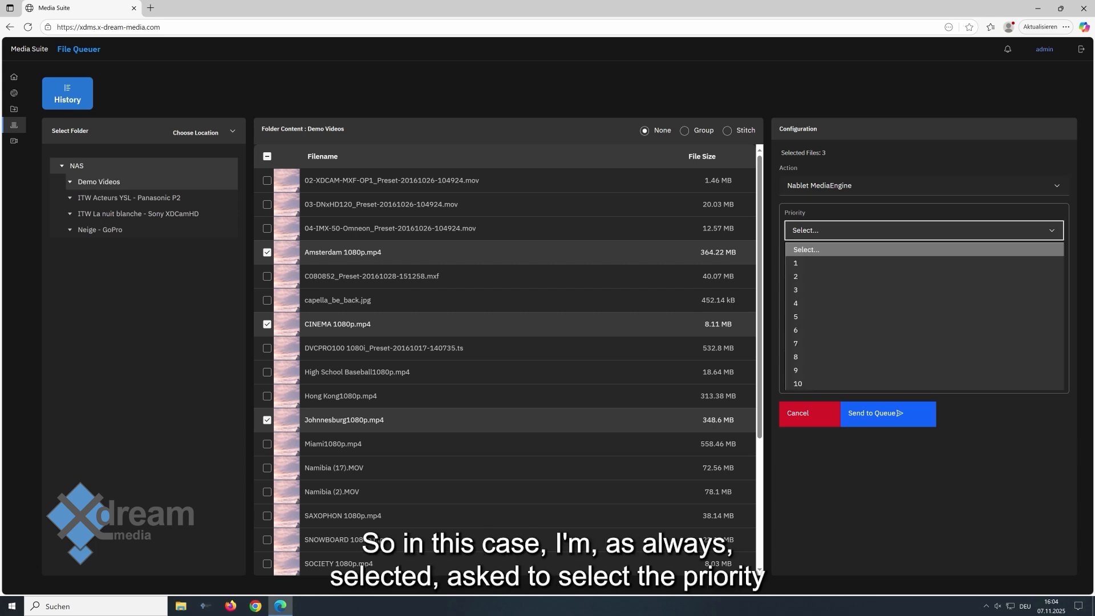
click(852, 317)
click(853, 268)
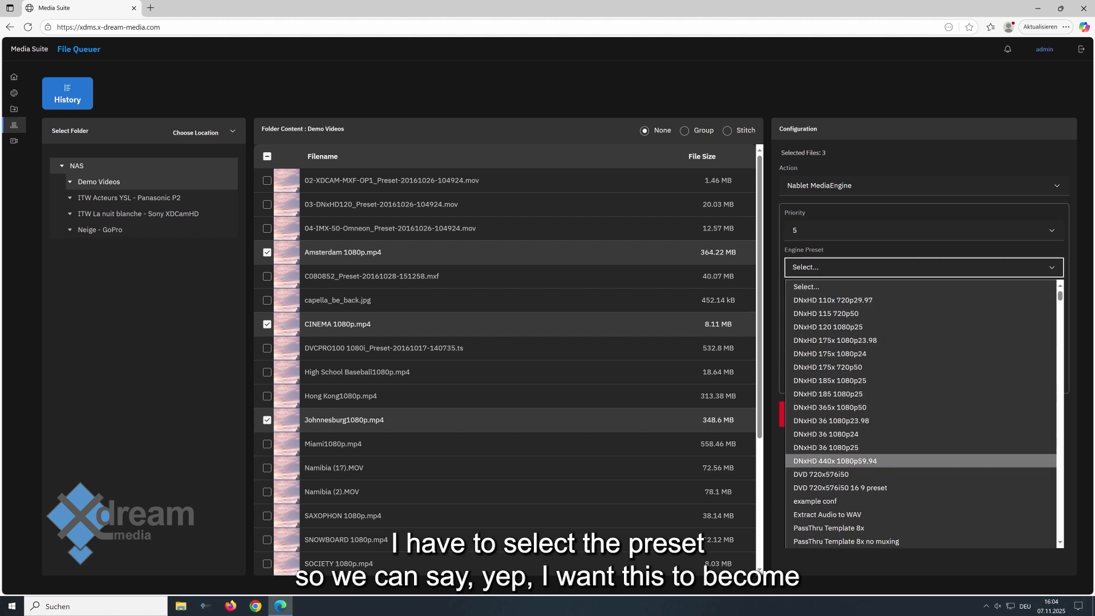
scroll(855, 456, down, 4)
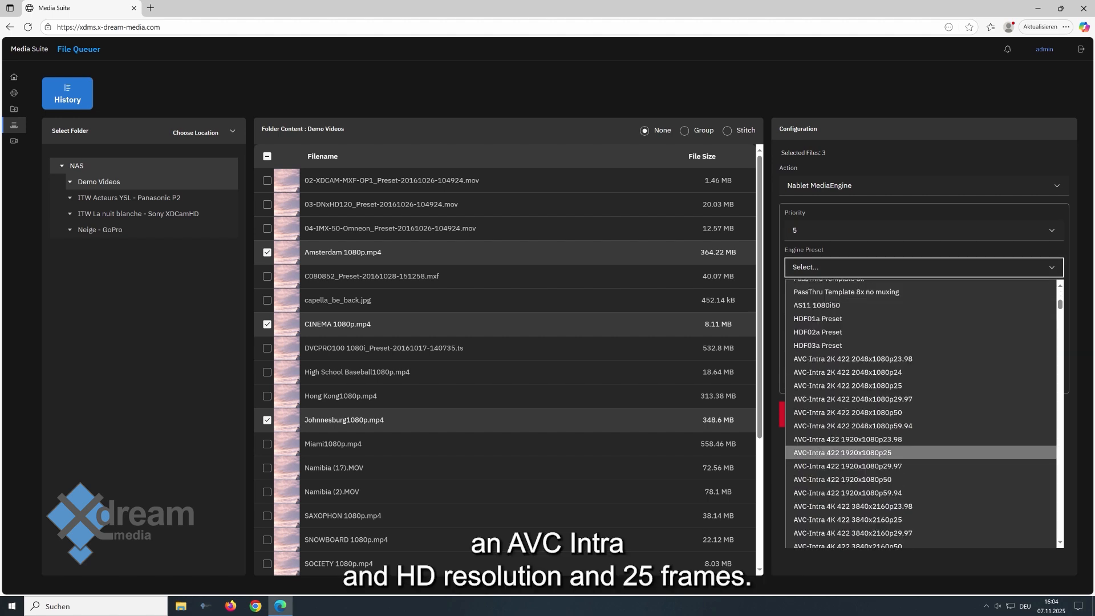
click(843, 453)
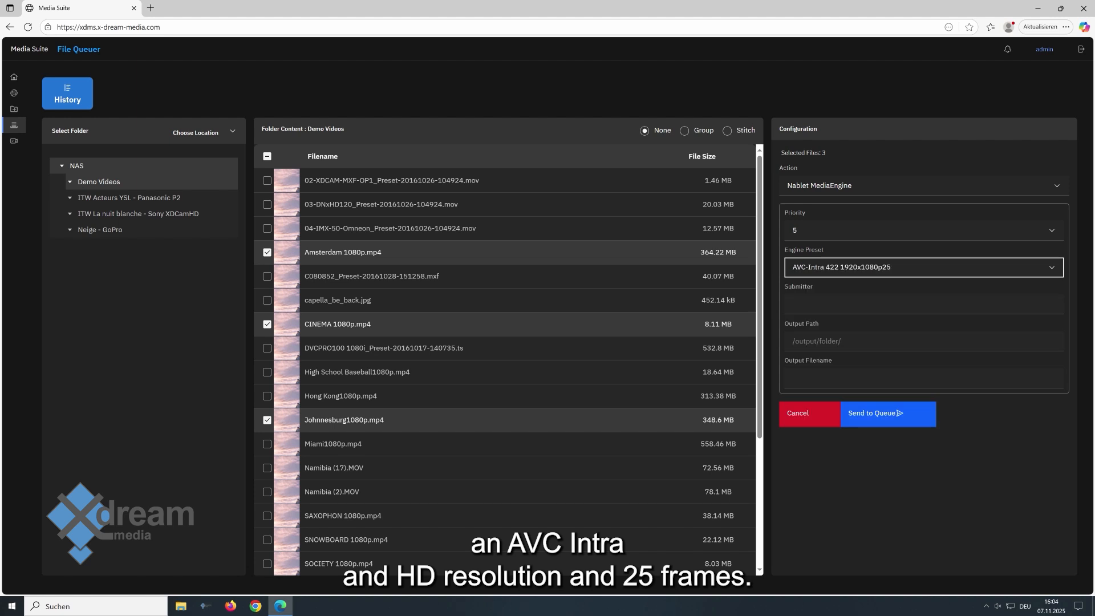
Enter the submitter's name in the Submitter field.
click(855, 303)
text(Stefan)
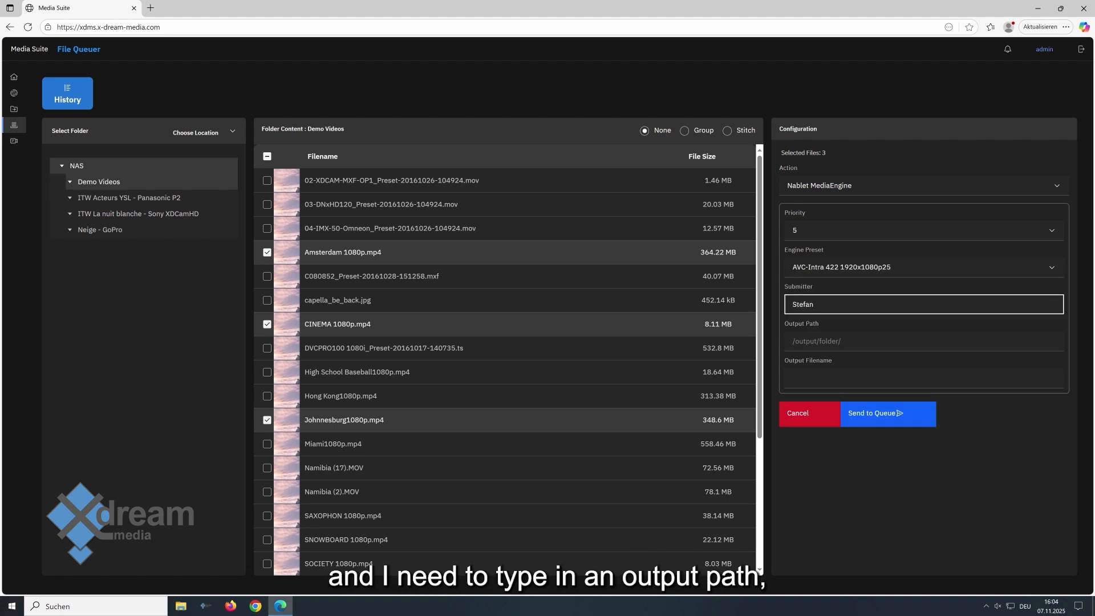
Start entering the output path with the drive letter C:.
key(Tab)
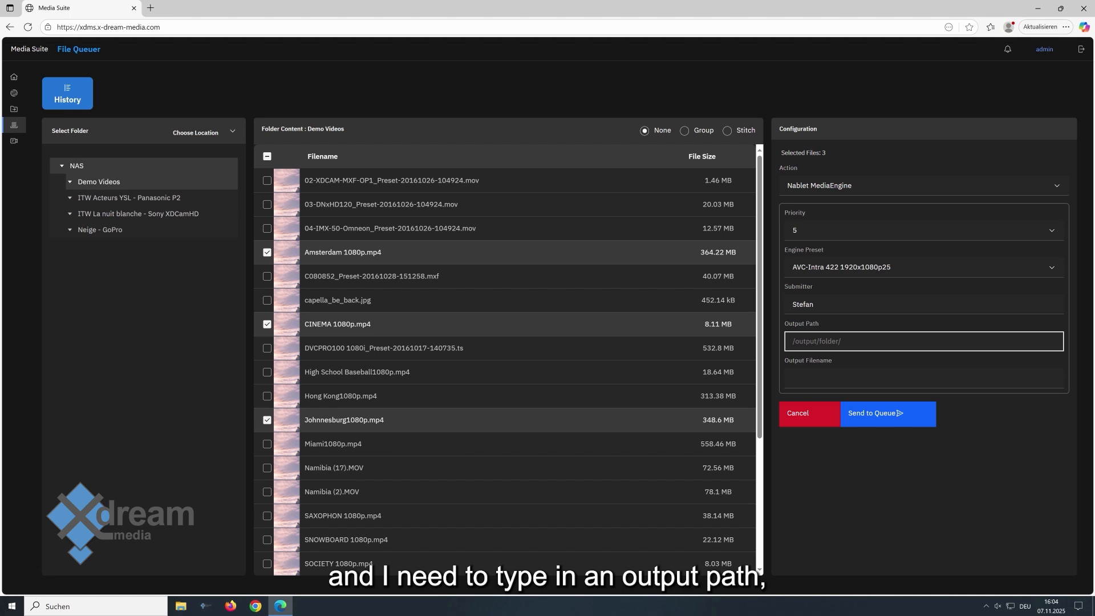
text(C)
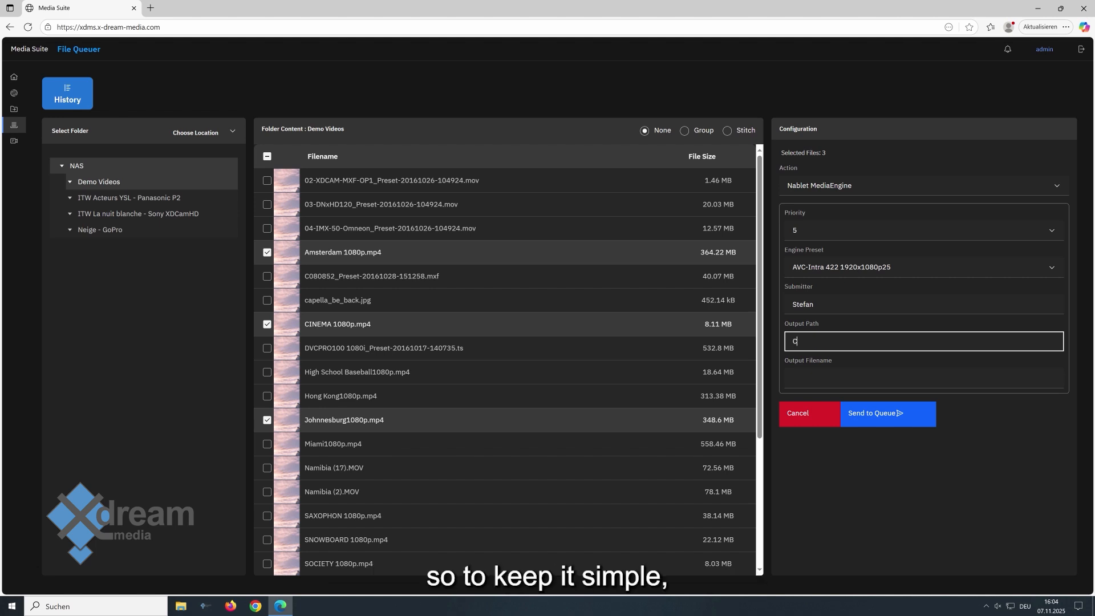
text(Ö)
key(BackSpace)
text(_)
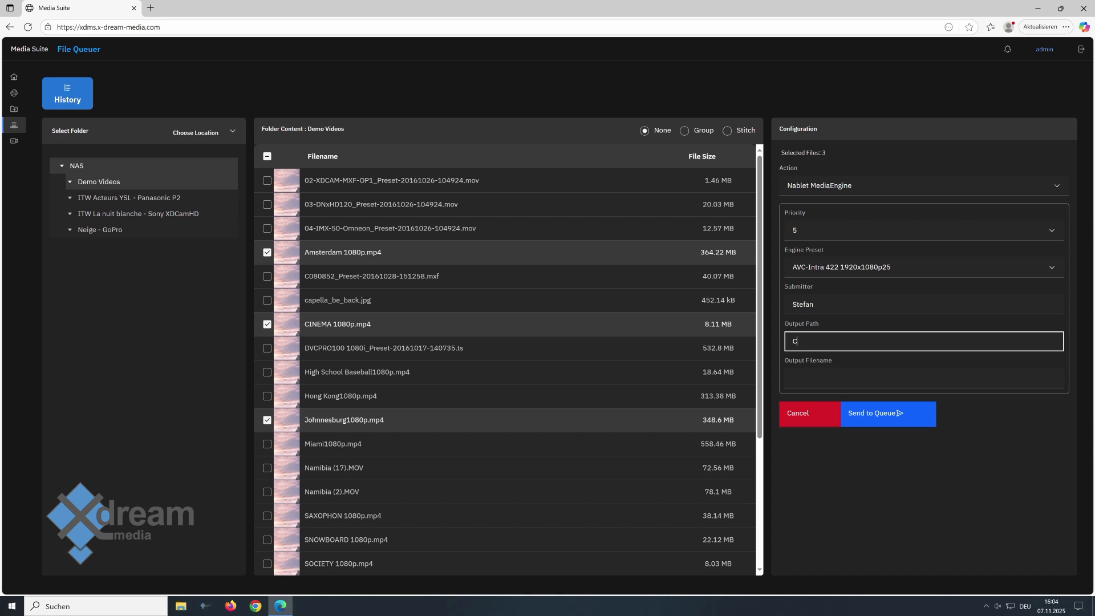
text(Ö)
key(BackSpace)
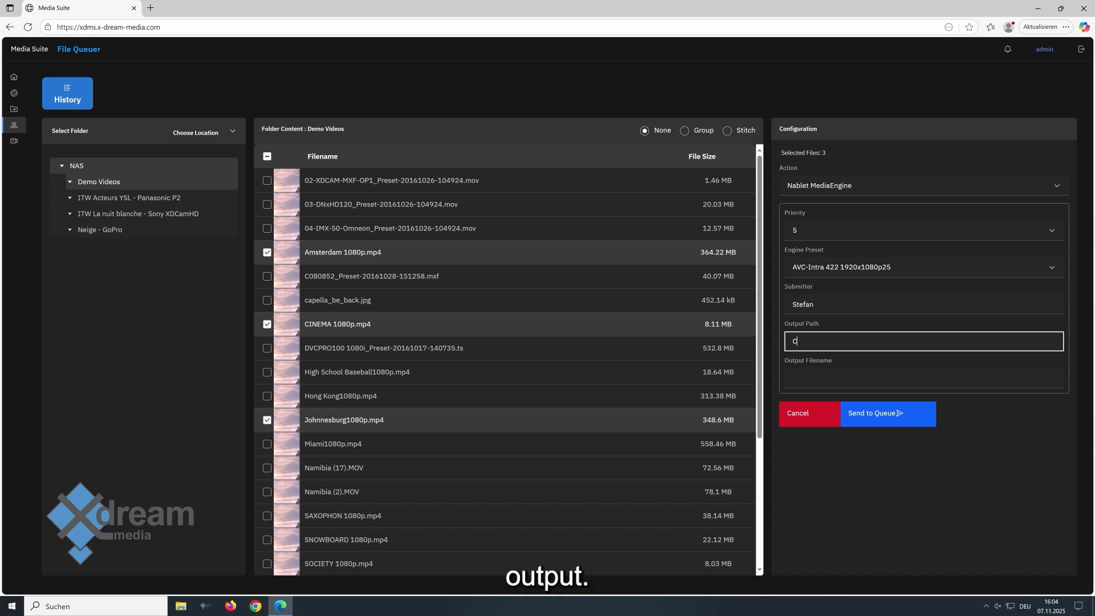
text(:)
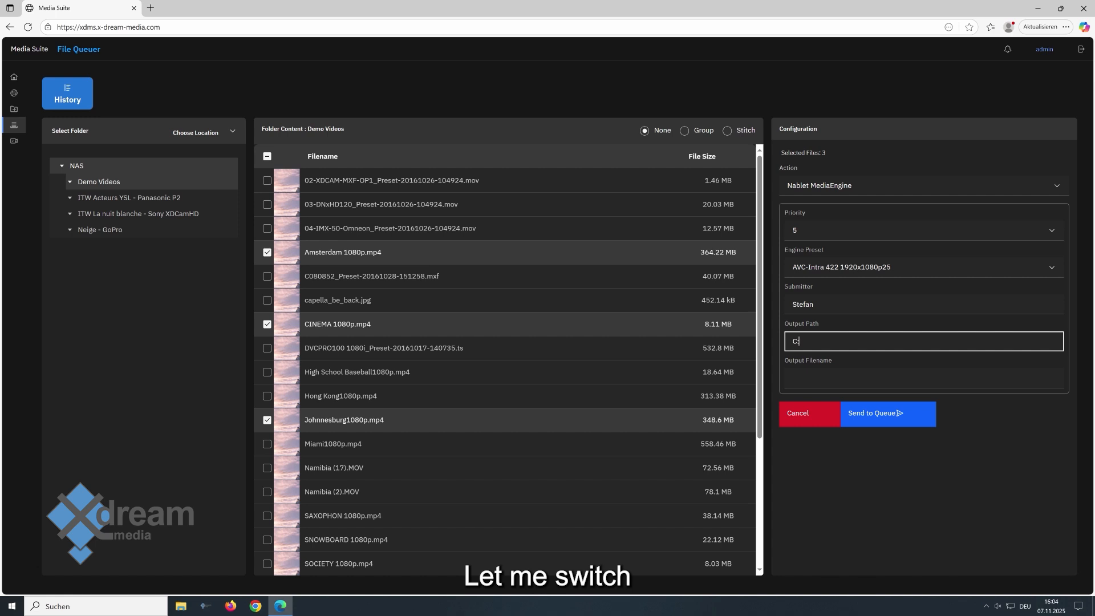
Switch the keyboard layout to English (United States).
click(1024, 606)
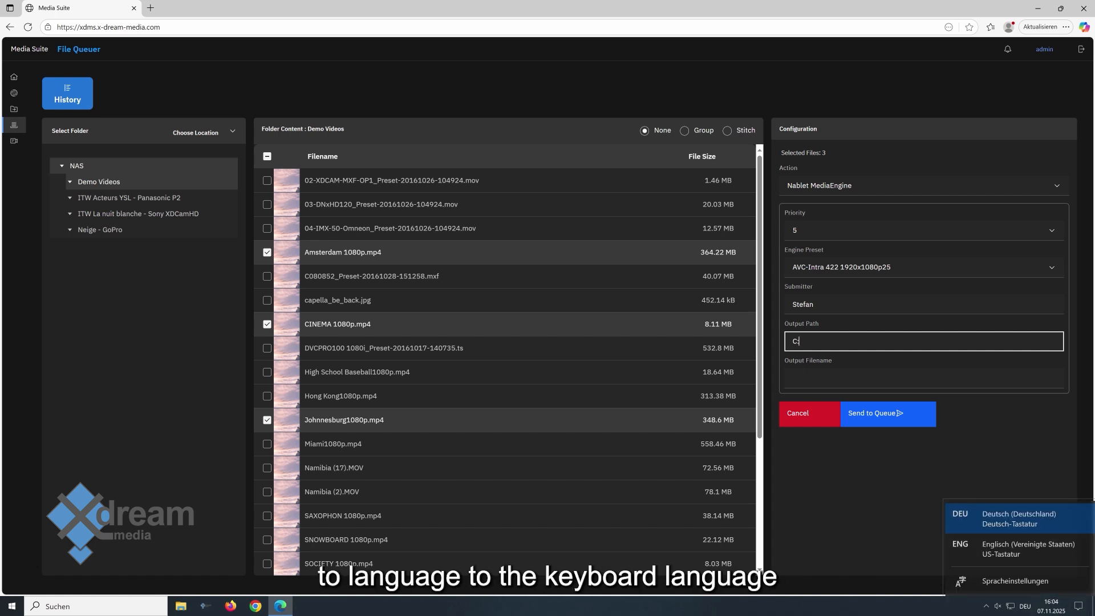
click(1015, 549)
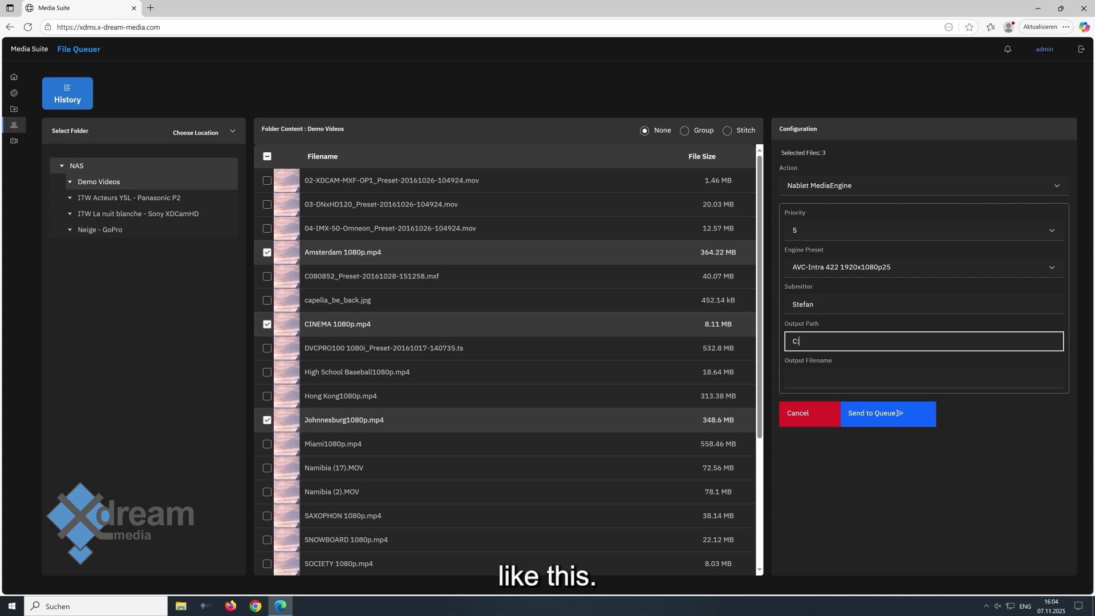
Complete the output path as C:\output.
text(\)
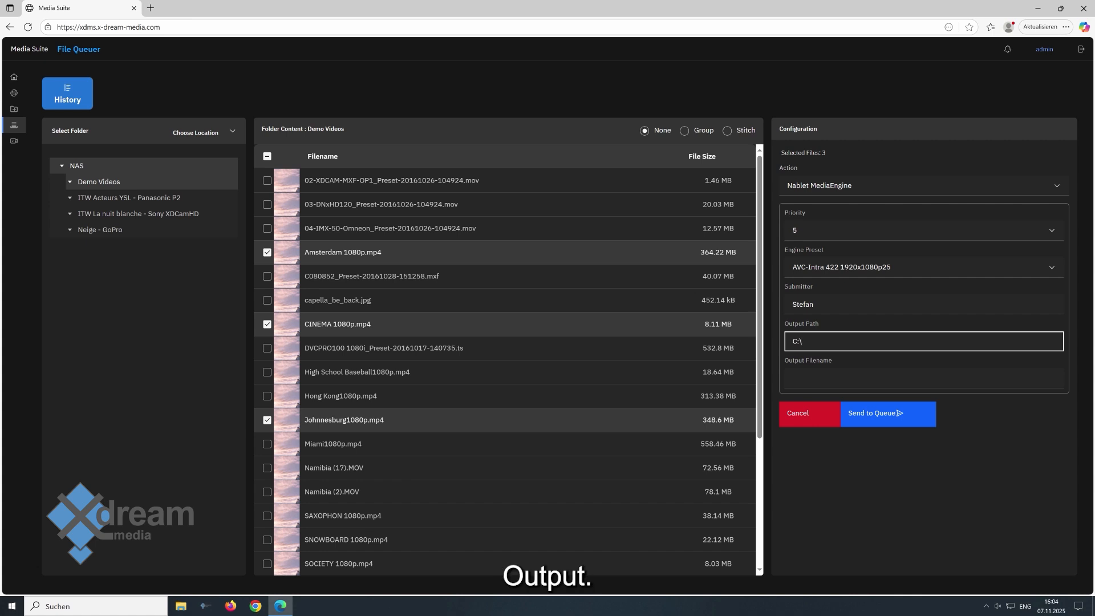
text(outpuit)
key(Tab)
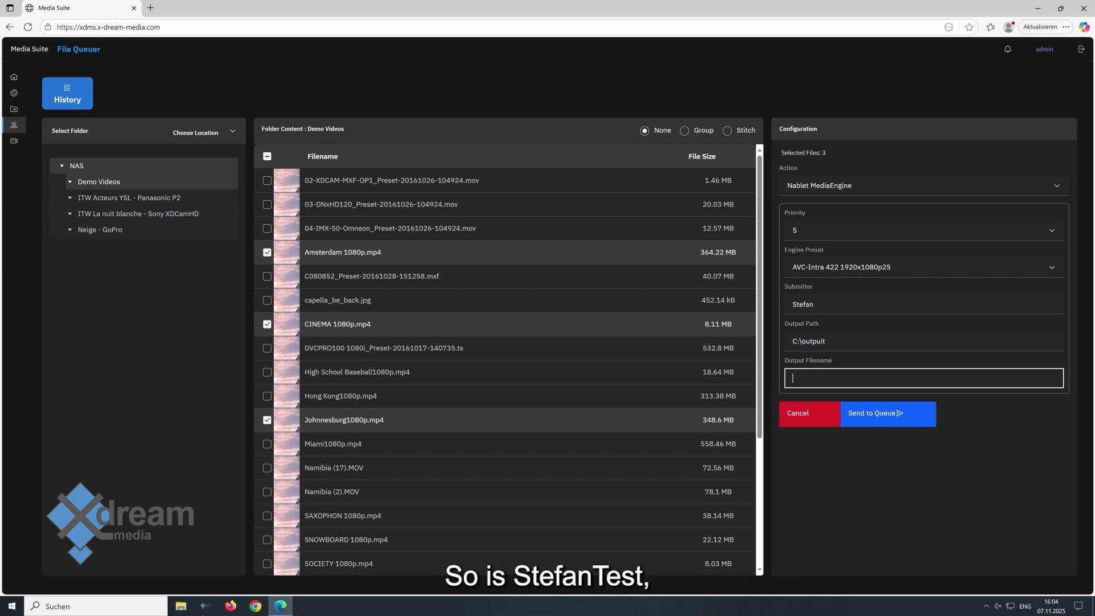
Set the output filename to the submitter's name followed by test.mxf.
text(STefan?test)
key(BackSpace)
key(BackSpace)
text(test)
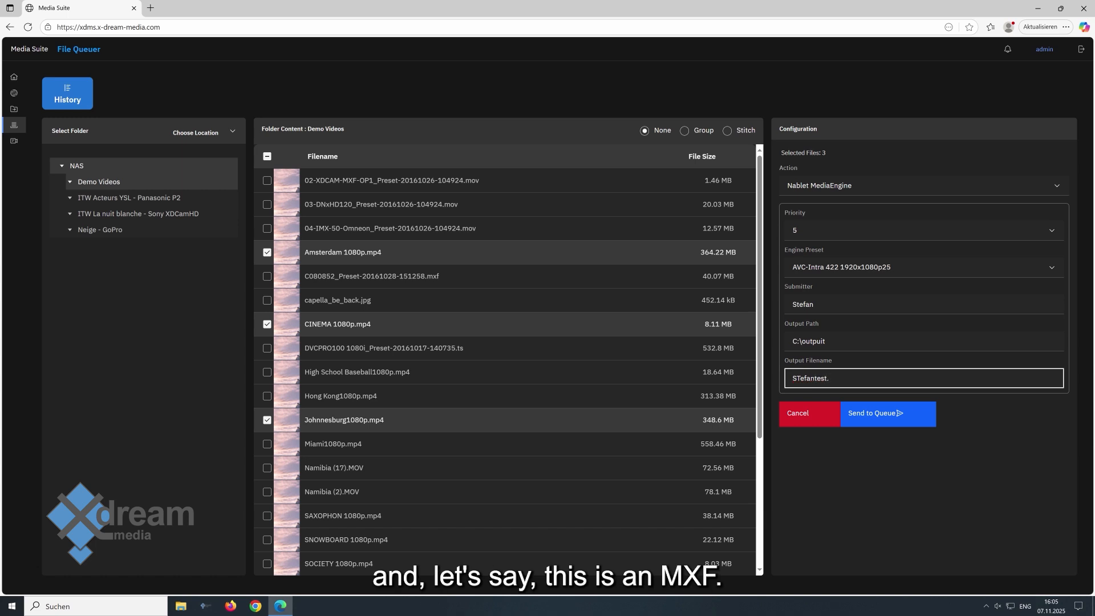
text(.mxf)
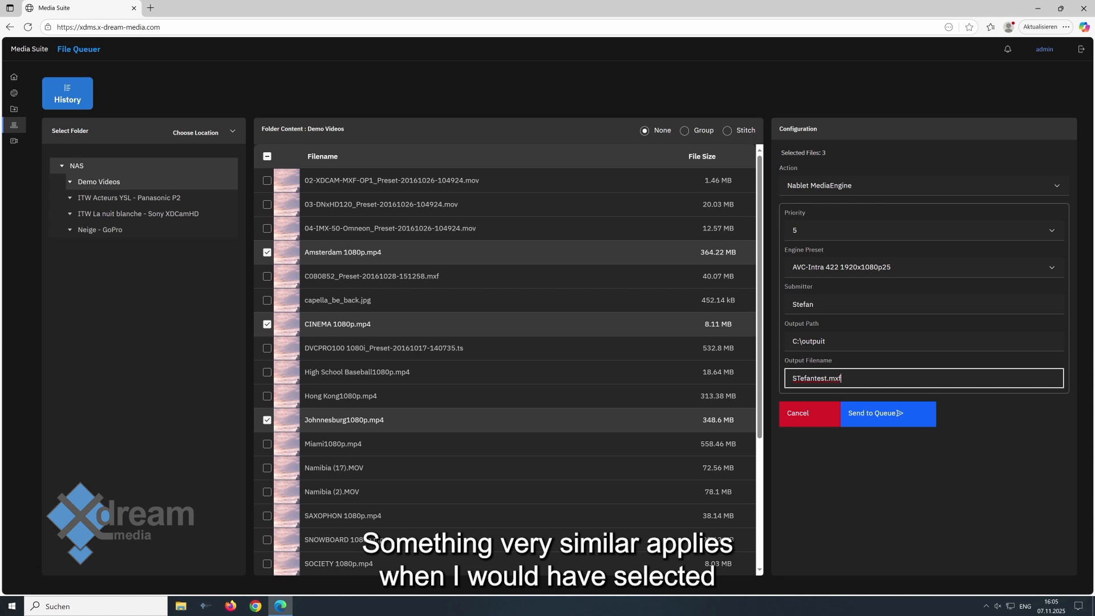
Switch the action to Capella Cambria.
click(923, 185)
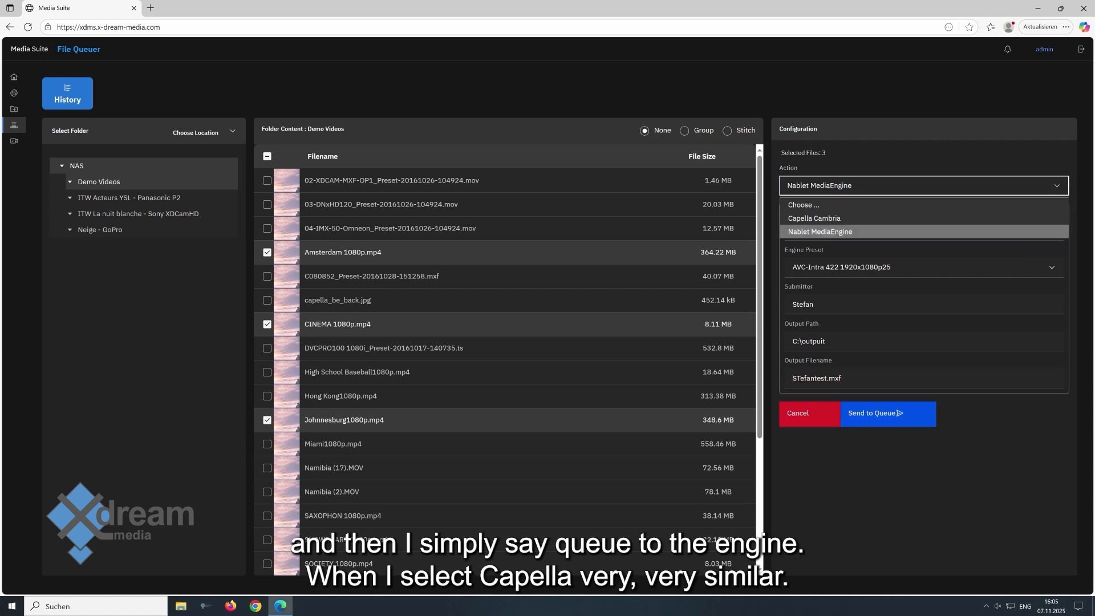
click(814, 218)
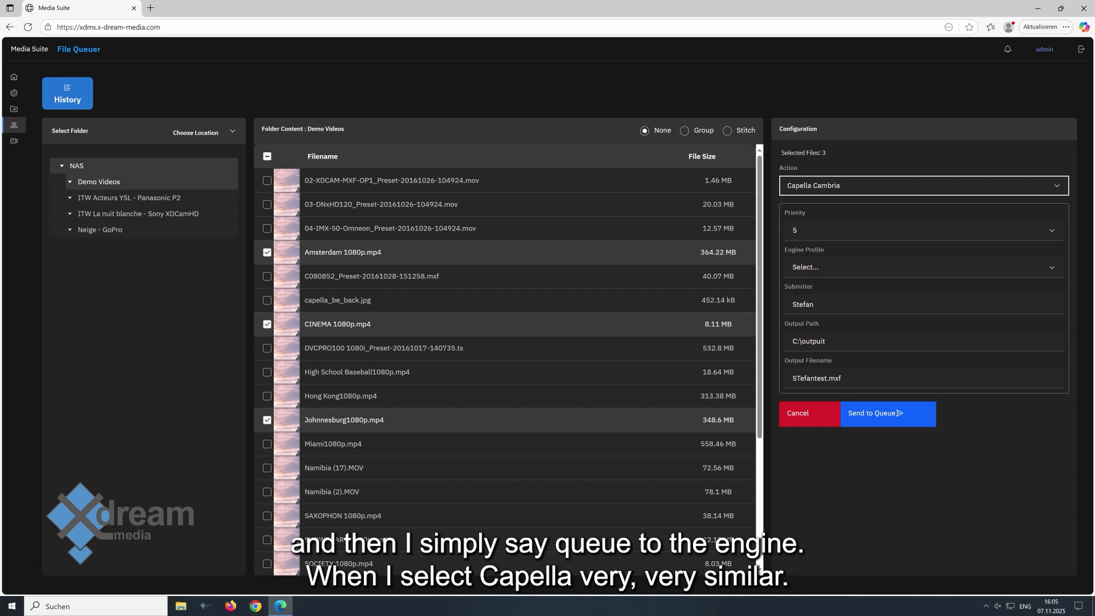
Choose the HD_v7-interlace-auto engine profile and send the job to the queue.
click(924, 267)
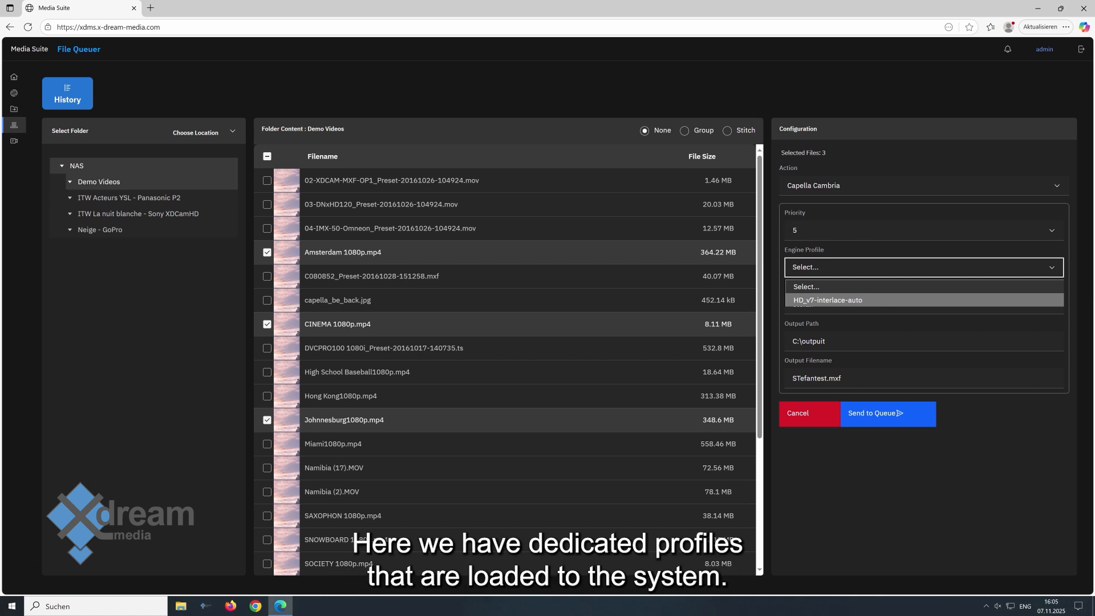
click(824, 300)
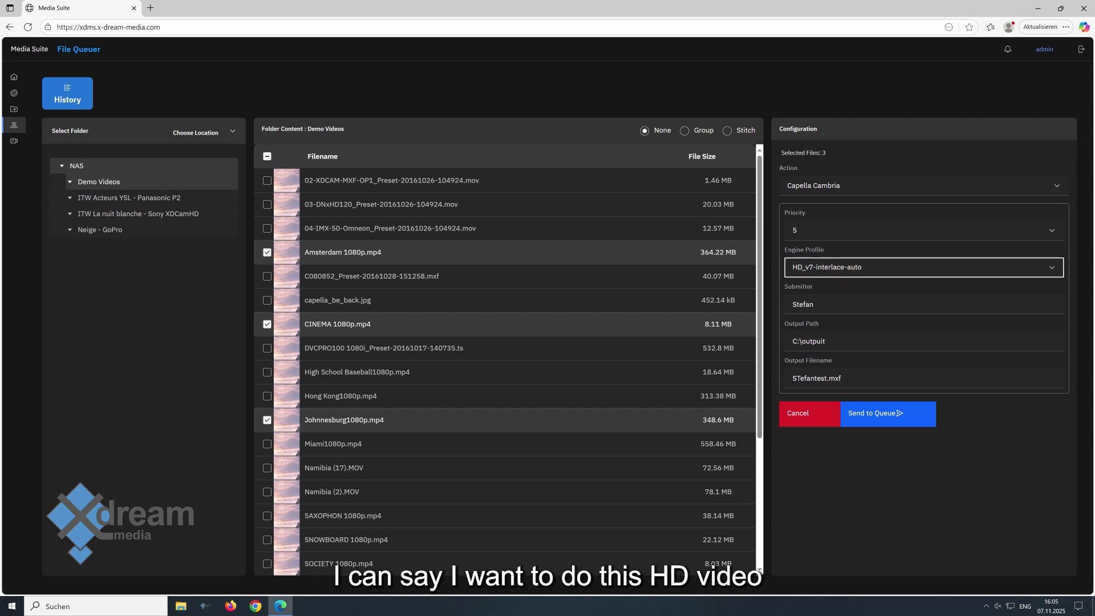
click(888, 414)
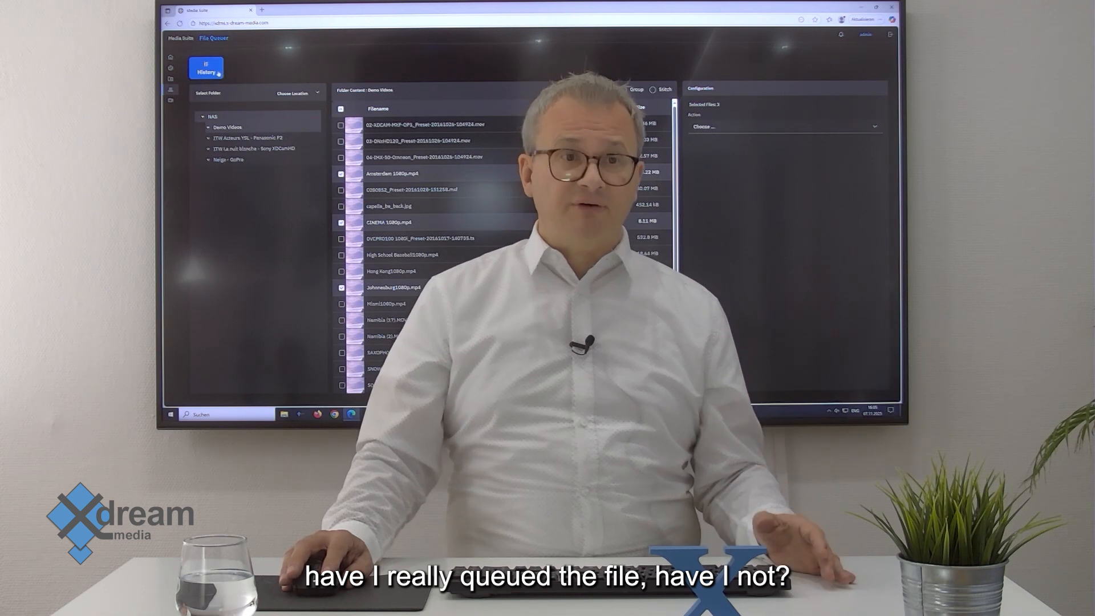
Open the queue history to review queued jobs, then close it.
click(215, 73)
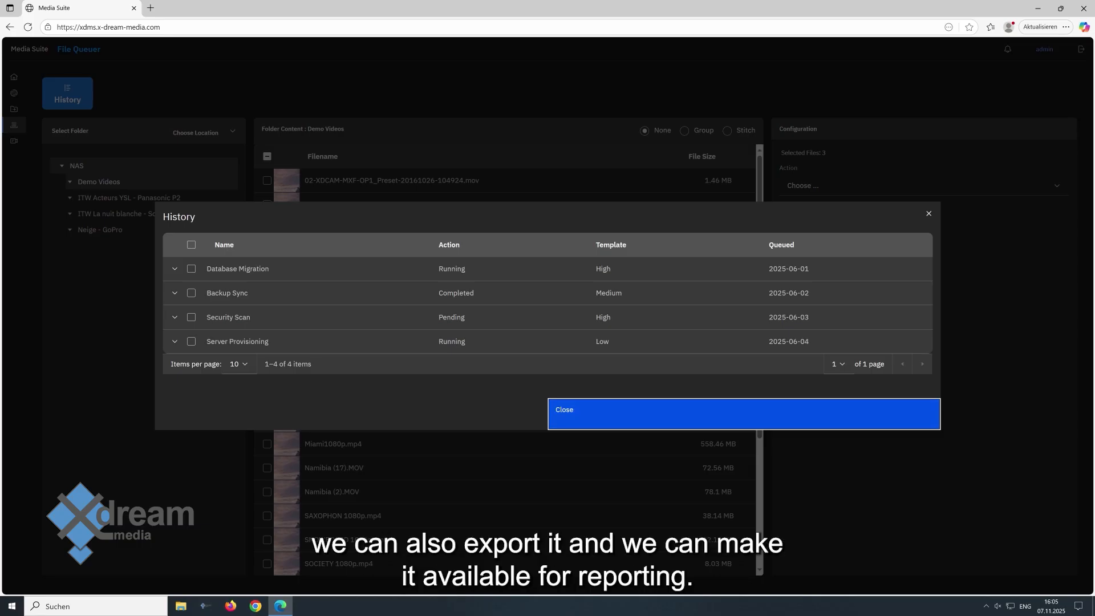
click(744, 414)
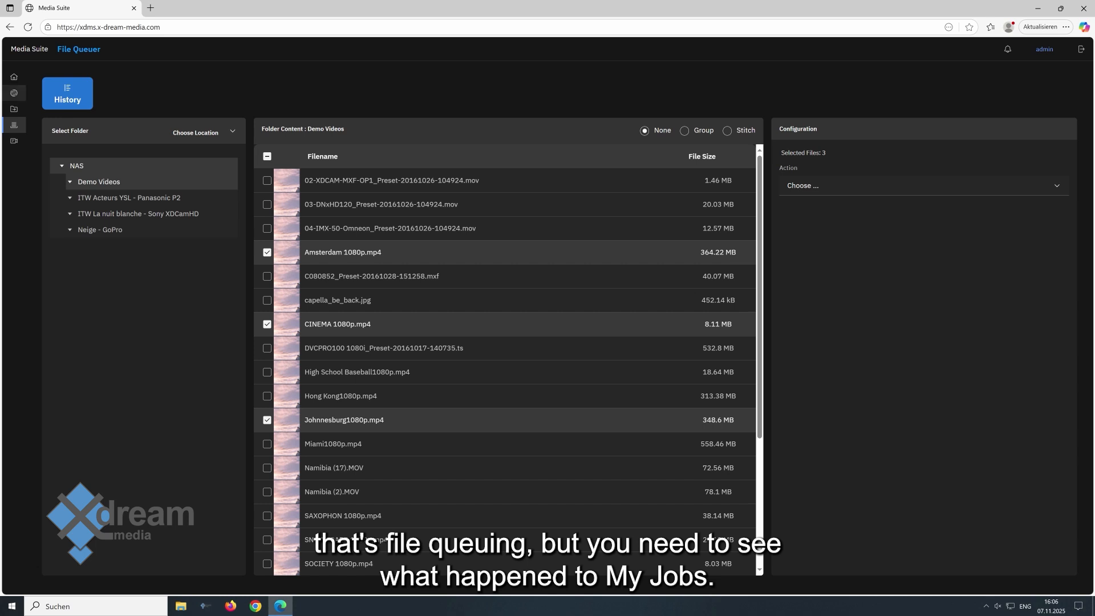
Open the Job Monitor and expand the details of the topmost job.
click(14, 92)
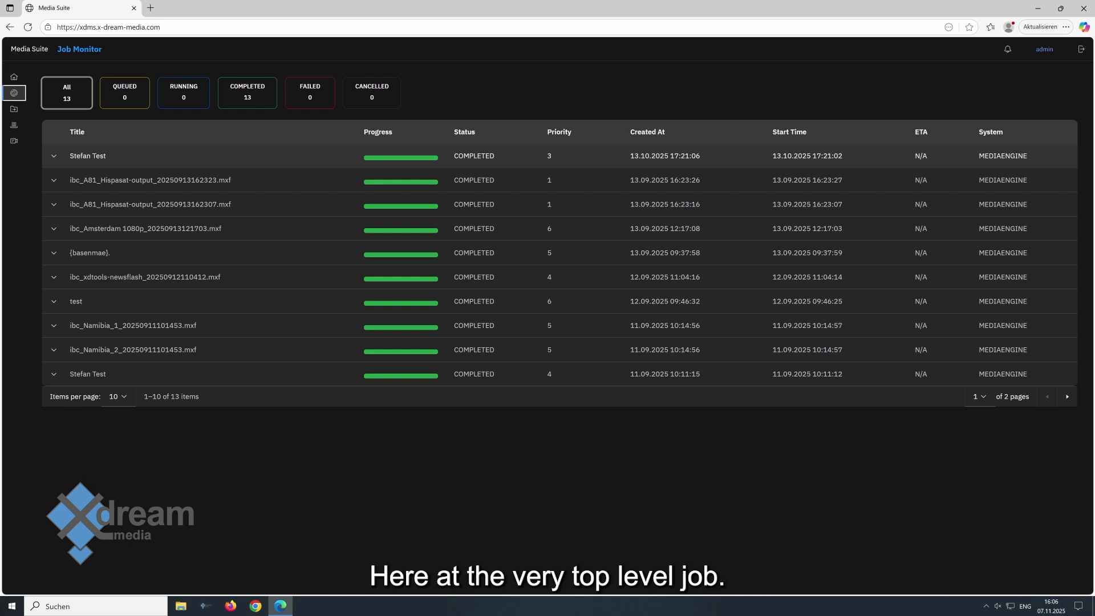
click(53, 155)
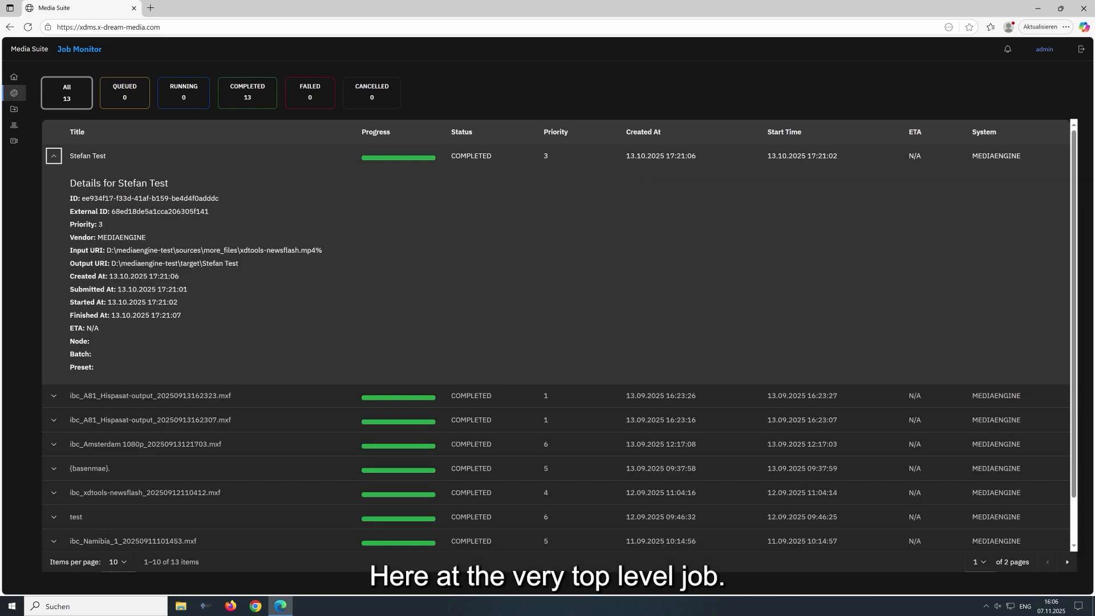